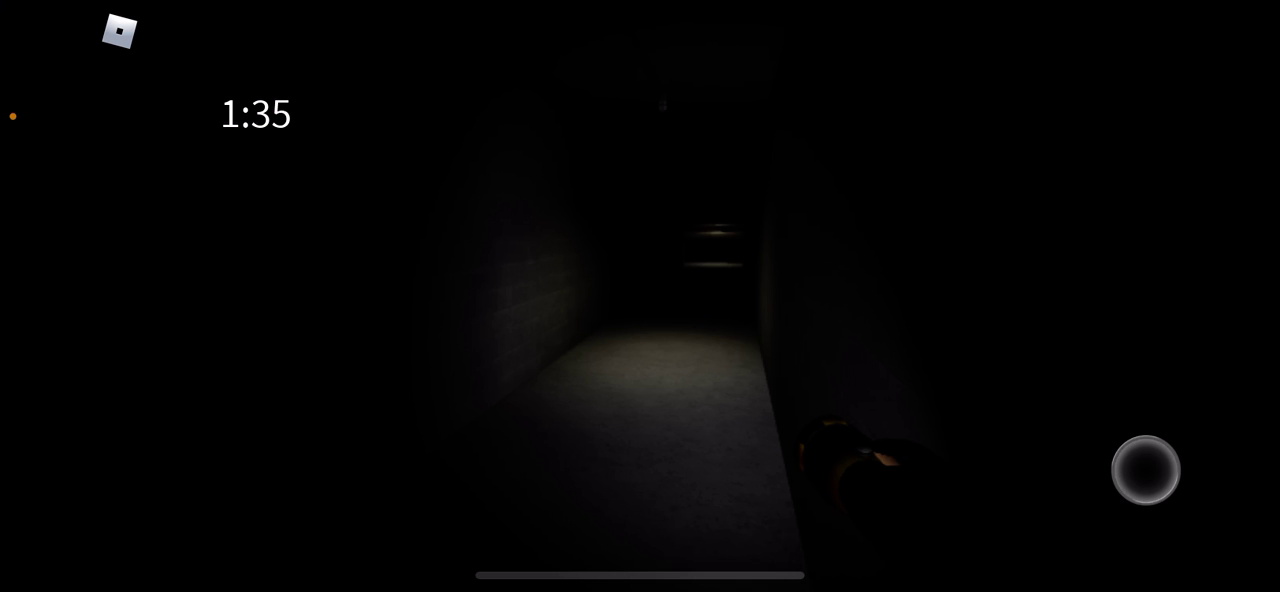
pyautogui.moveTo(640, 20); pyautogui.dragTo(900, 250)
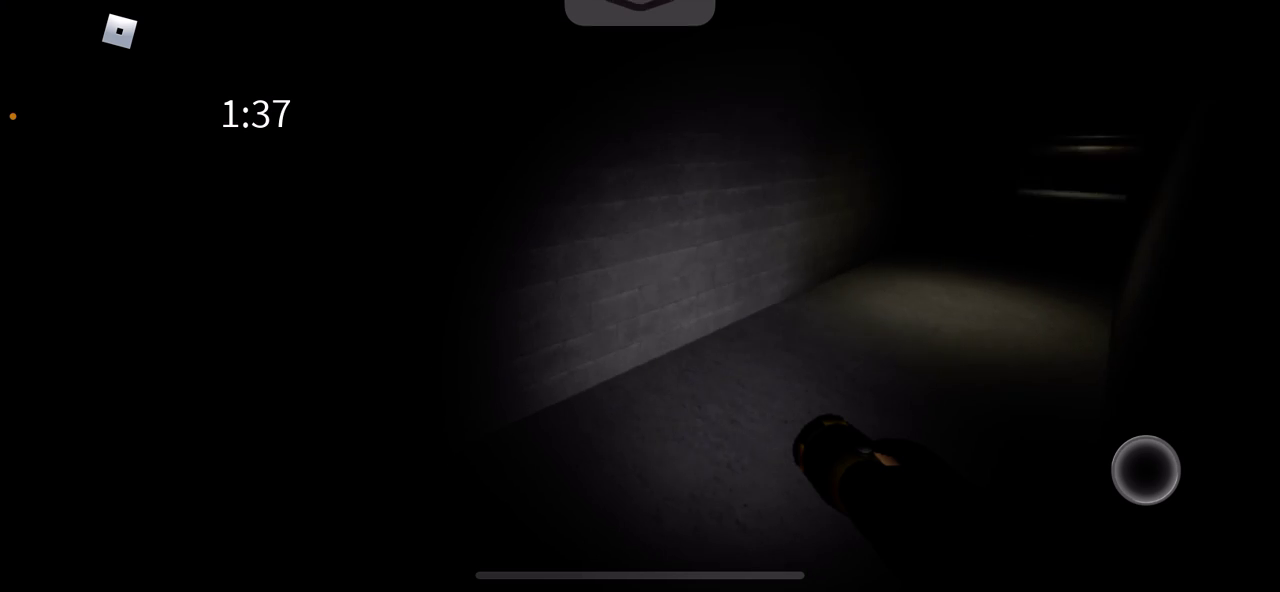